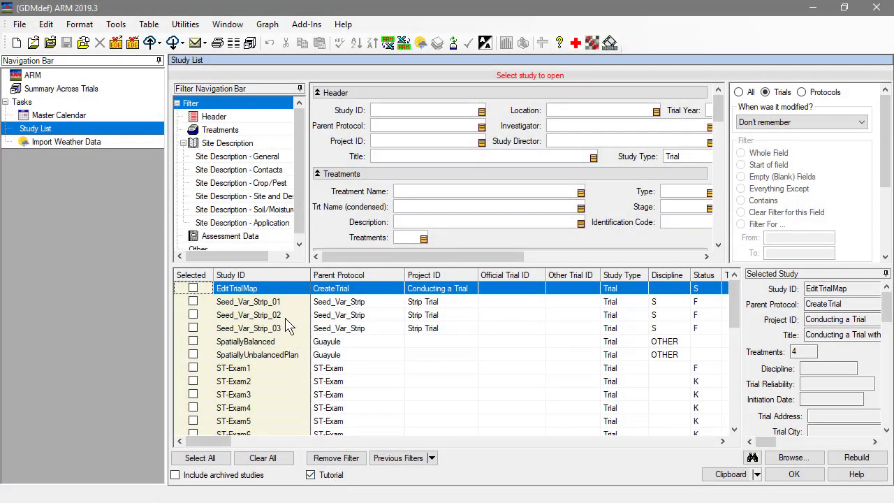
Open the EditTrialMap study and bring up its trial map
left_click(283, 290)
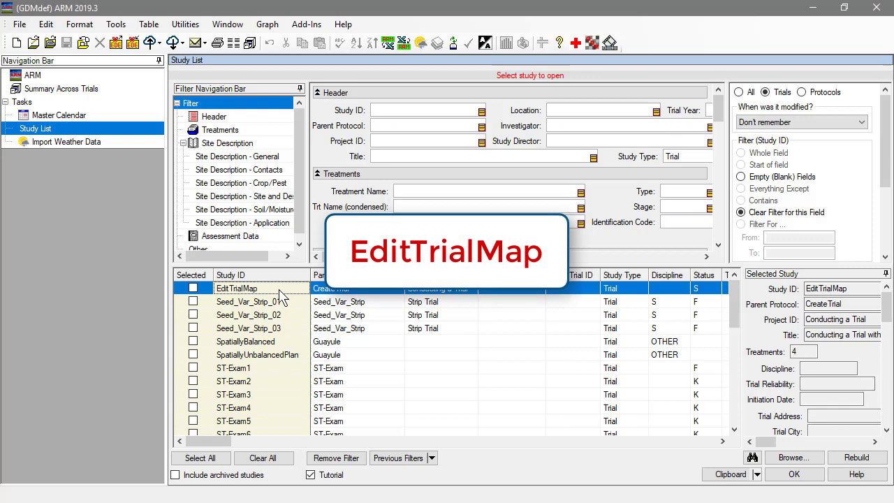
left_click(795, 474)
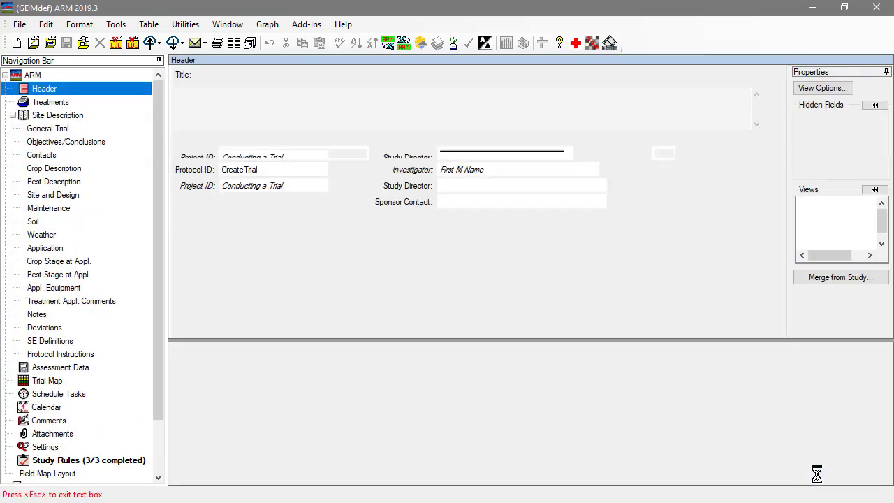
left_click(78, 384)
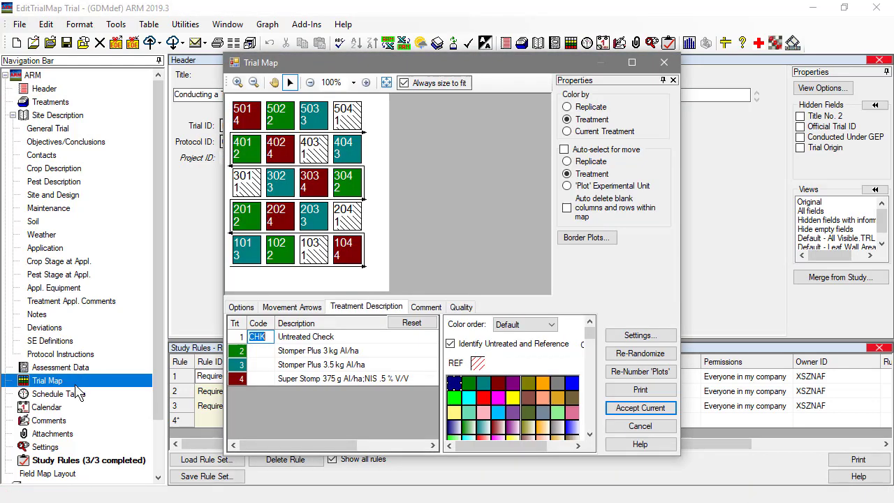
left_click(458, 251)
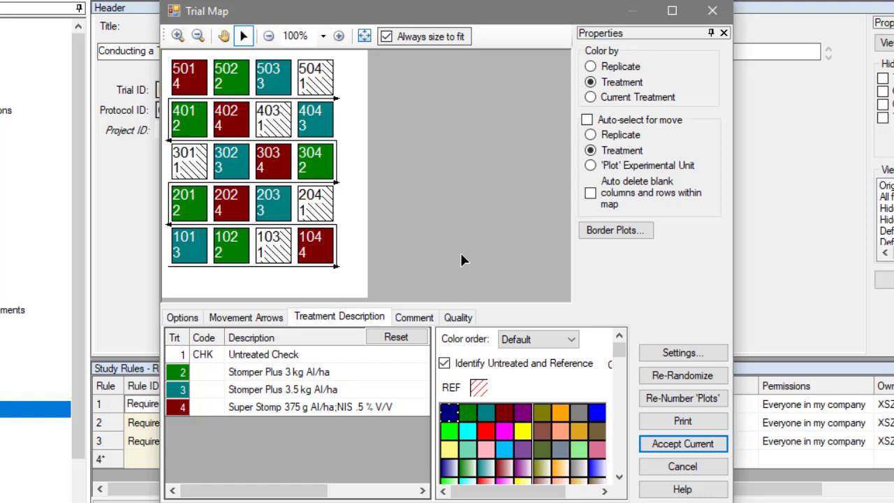
In the trial's layout settings, set the block size to 8 and turn on Fill blocks
left_click(656, 357)
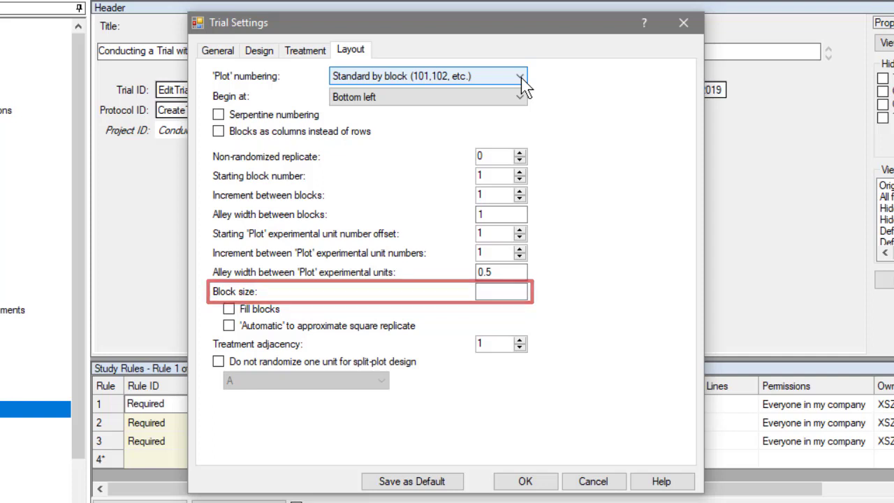
left_click(515, 274)
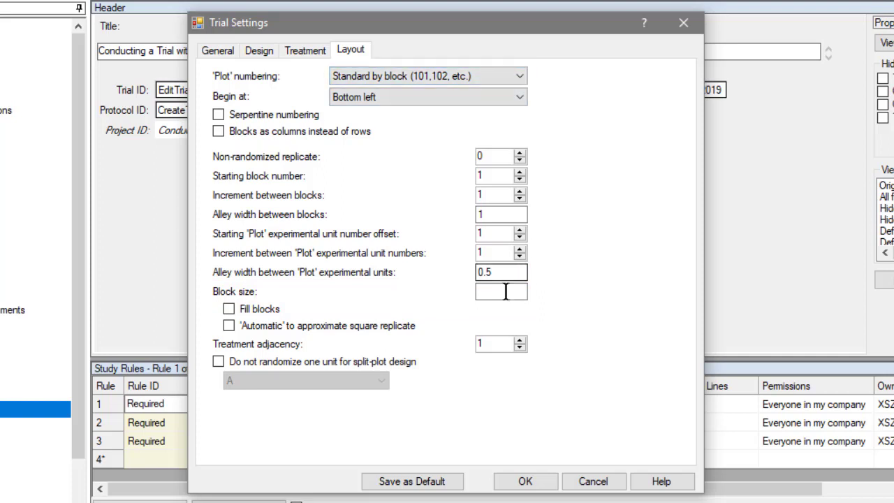
left_click(506, 291)
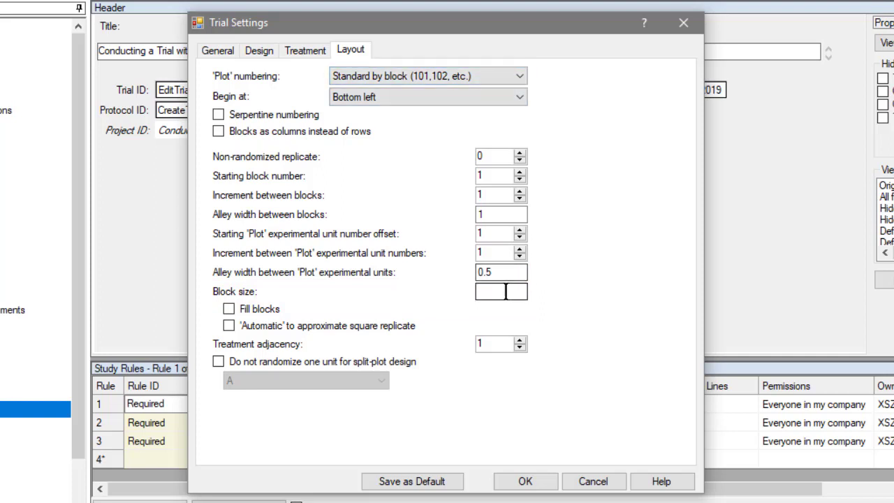
type("8")
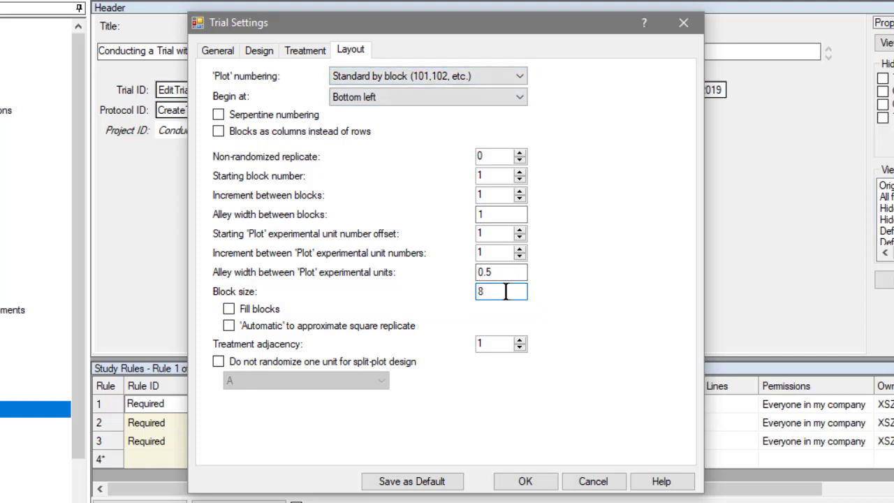
left_click(266, 313)
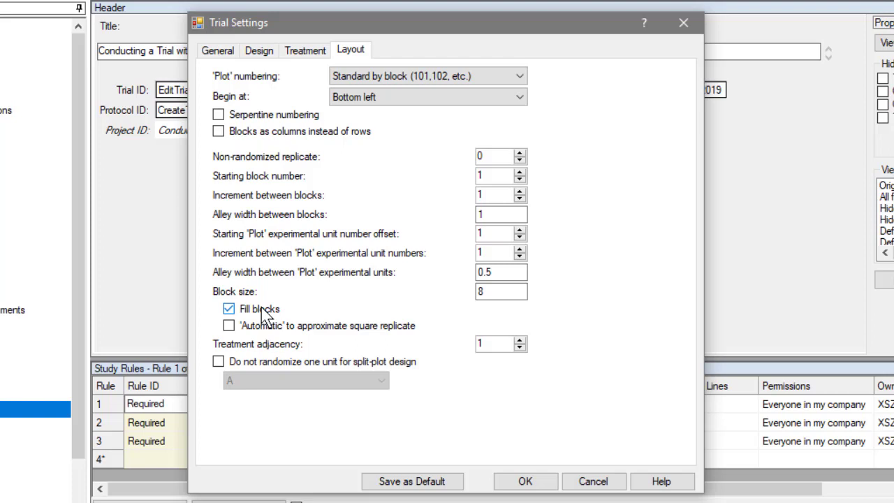
Set the block size to 2, turn off Fill blocks, and re-randomize the trial with these layout settings
double_click(489, 292)
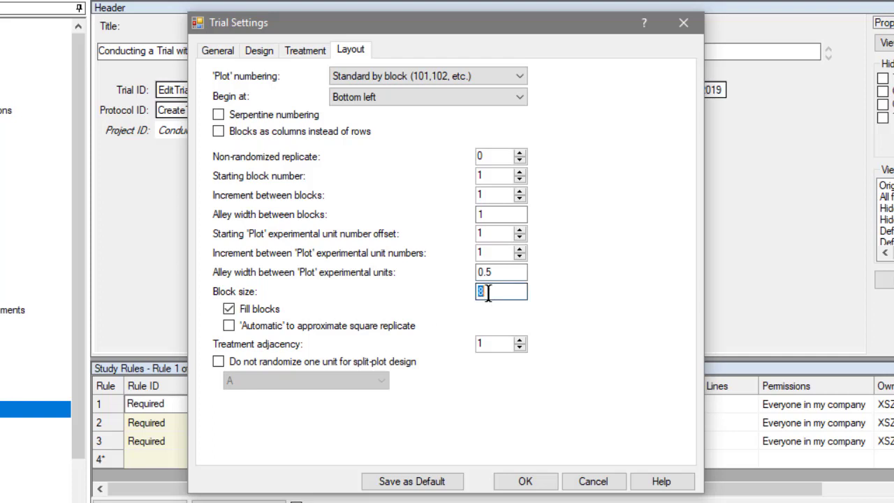
type("2")
left_click(279, 310)
left_click(545, 482)
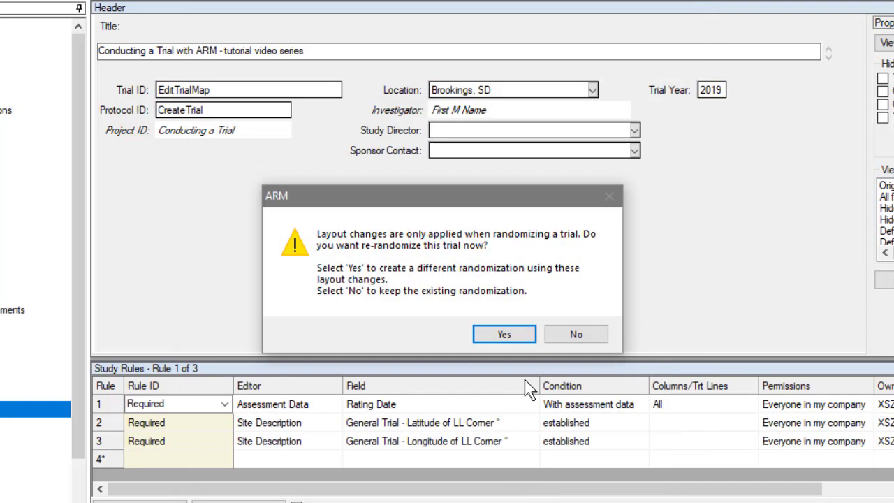
left_click(524, 336)
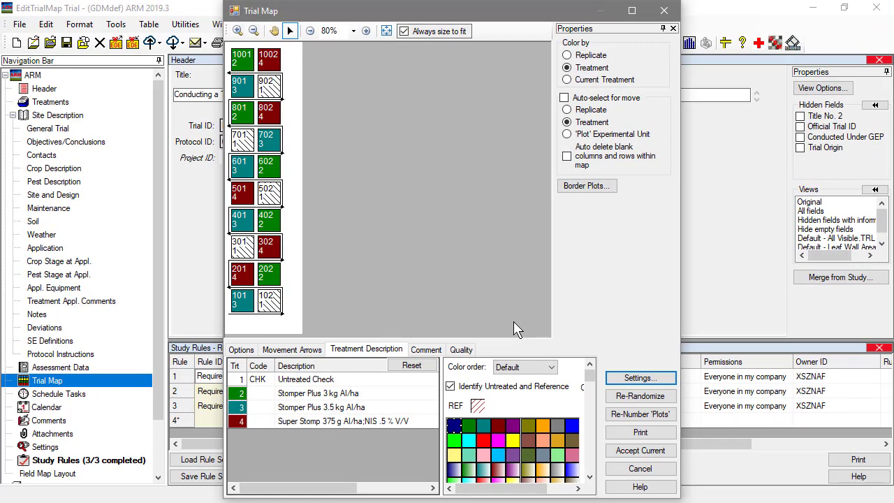
Color the trial map by replicate with auto-select for move by replicate, and briefly preview the plots at true scale
left_click(595, 58)
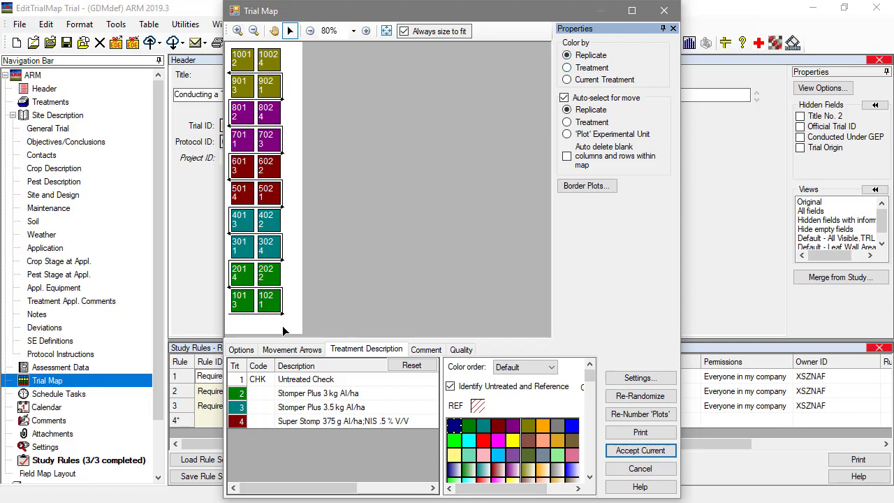
left_click(241, 350)
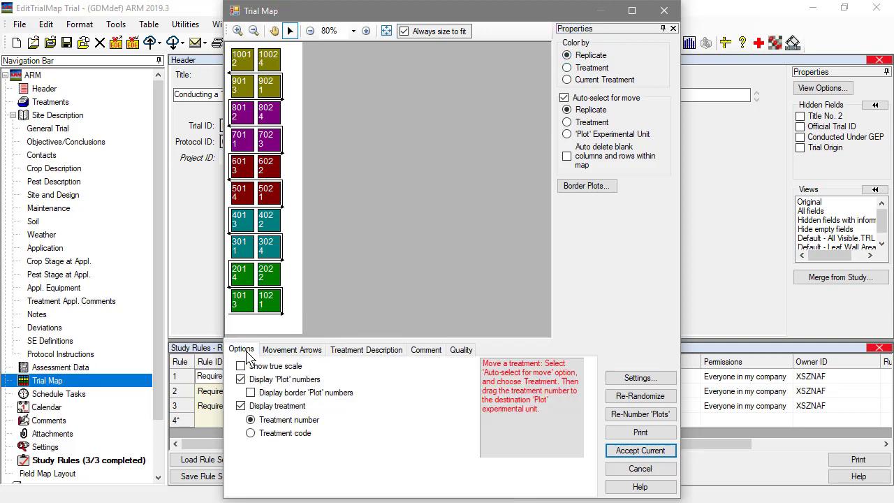
left_click(240, 366)
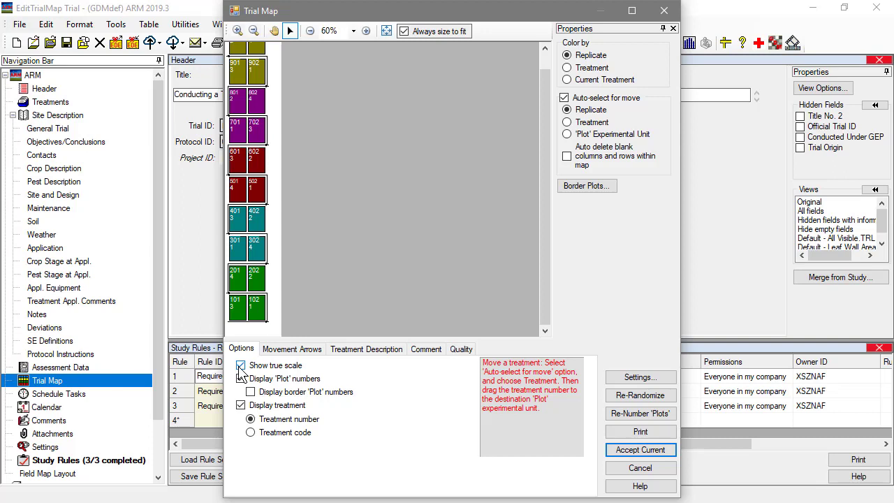
left_click(241, 366)
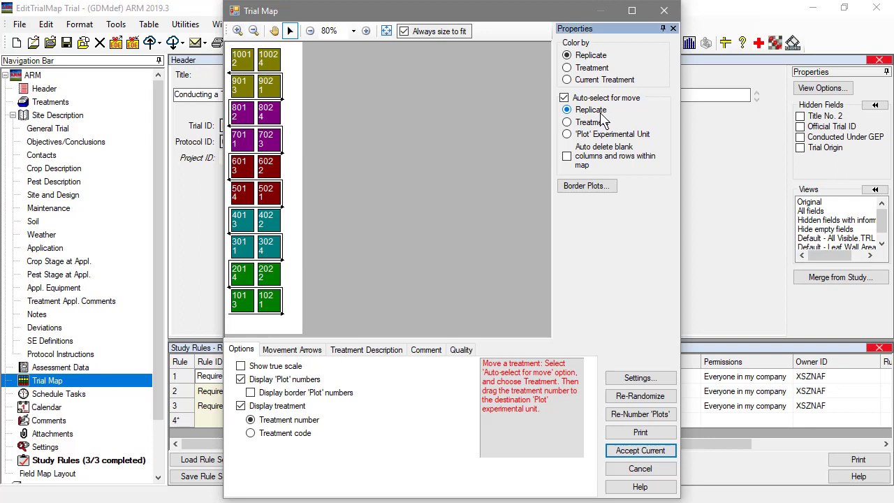
With auto-delete of blank columns and rows on, move replicates 2 and 3 beside replicate 1, and replicate 5 one blank column from replicate 4
left_click(593, 154)
left_click(250, 255)
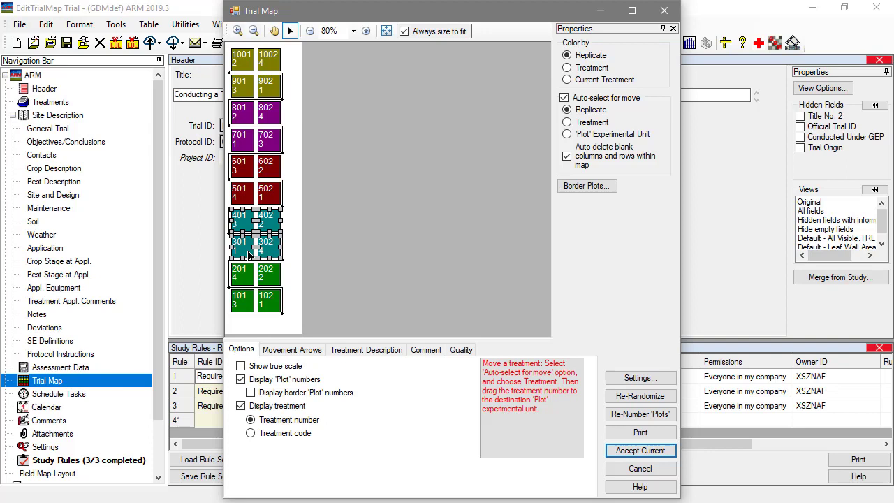
left_click_drag(250, 255, 296, 307)
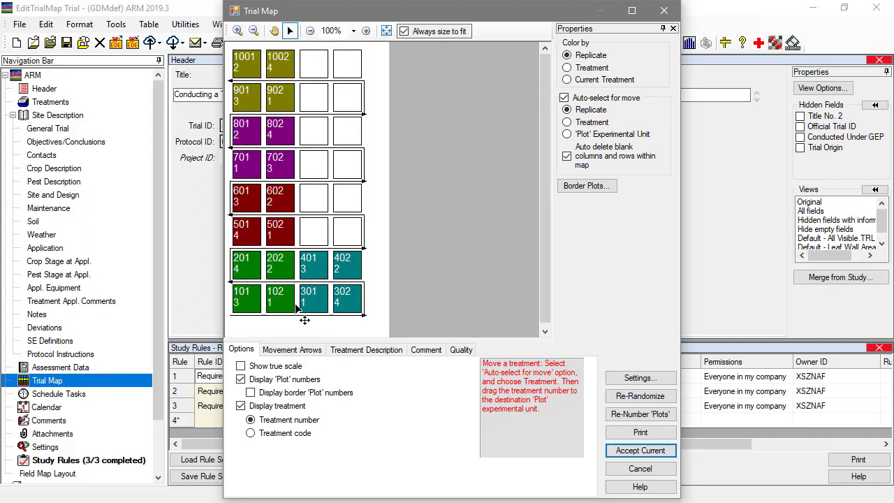
left_click_drag(255, 241, 374, 309)
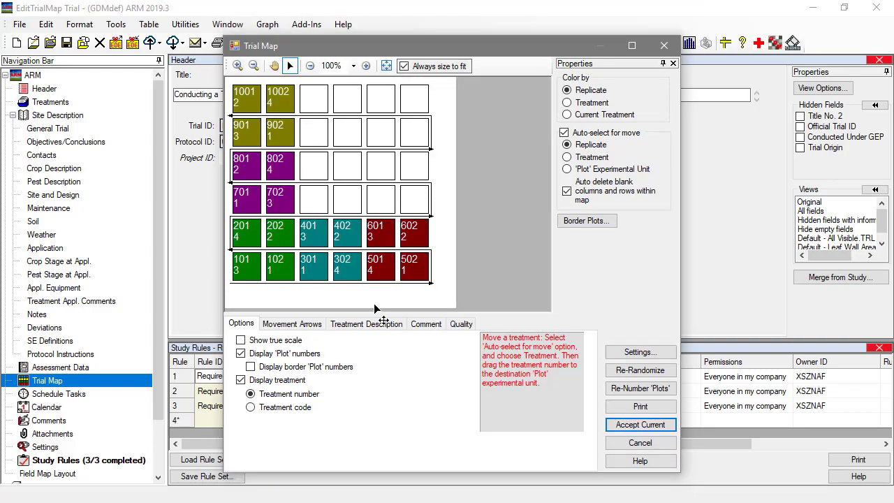
left_click_drag(254, 138, 353, 206)
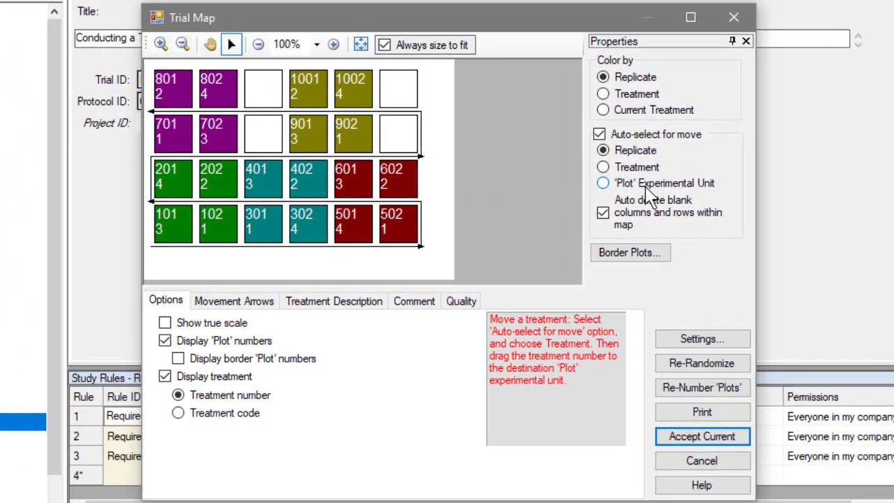
Using 'Plot' experimental unit selection, move plot 901 to the blank spot between plots 802 and 1001, and re-number the plots
left_click(645, 185)
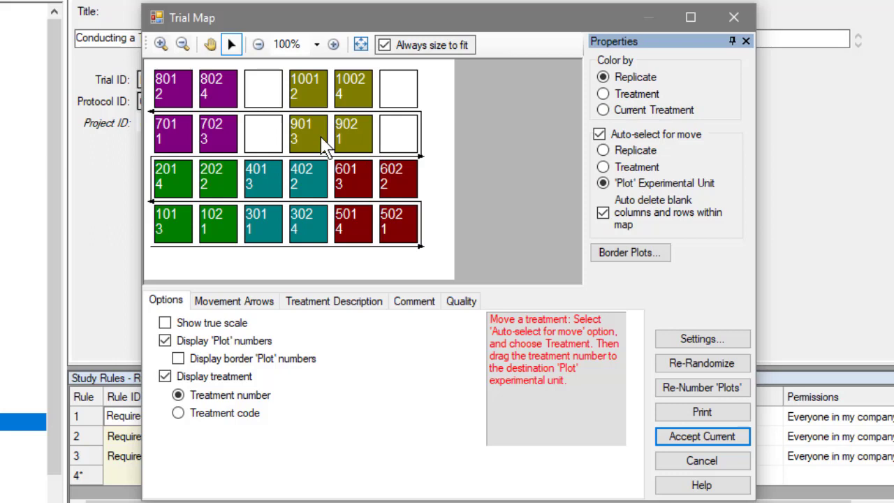
left_click_drag(318, 131, 282, 87)
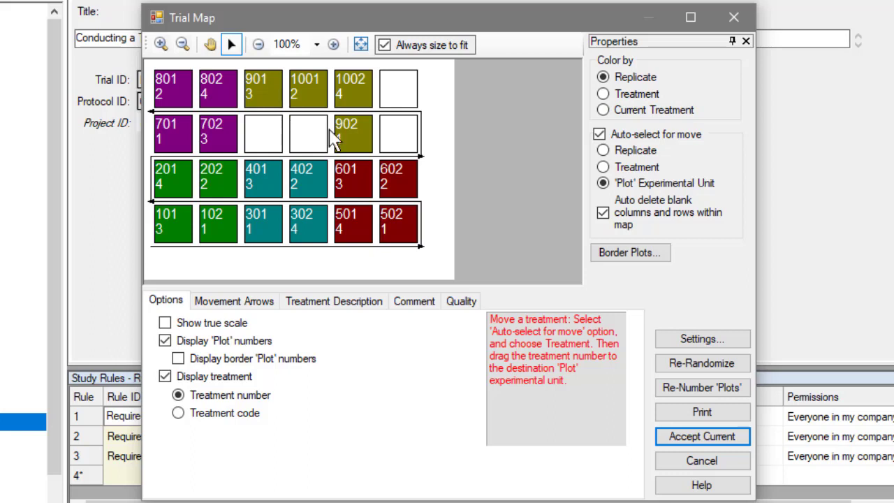
left_click(665, 389)
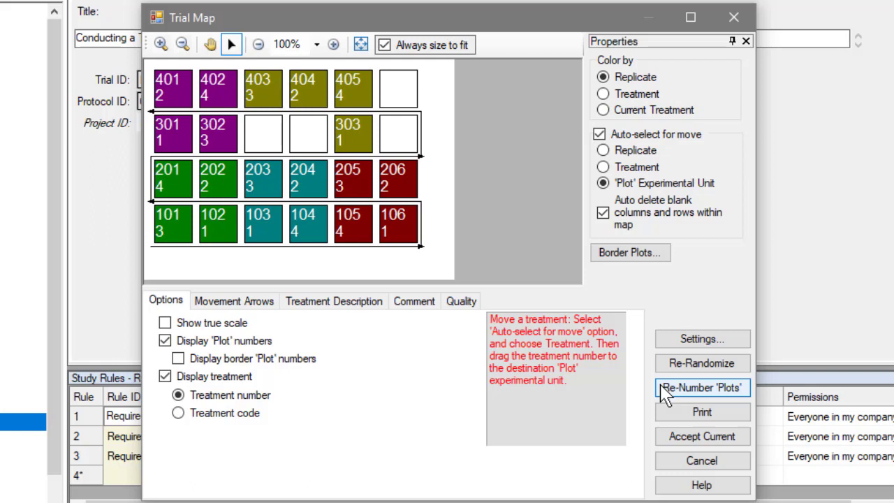
Set auto-select for move to Treatment and swap the treatments of plots 101 and 201
left_click(648, 169)
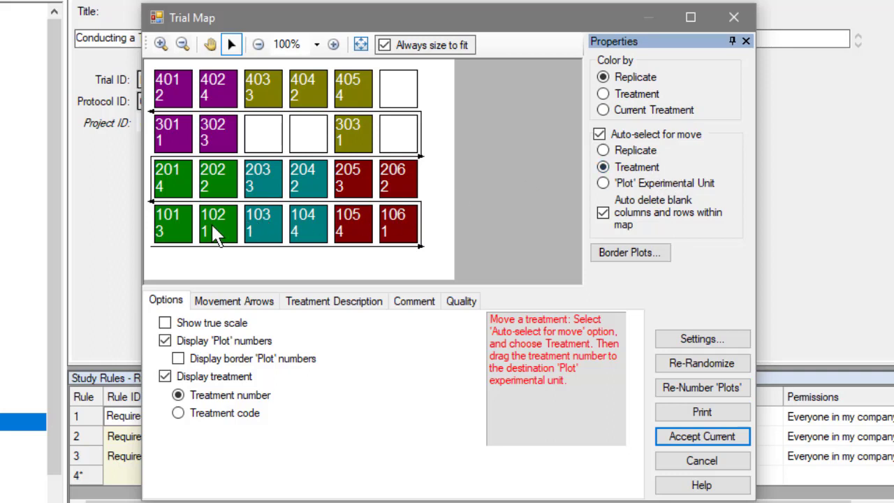
left_click(182, 239)
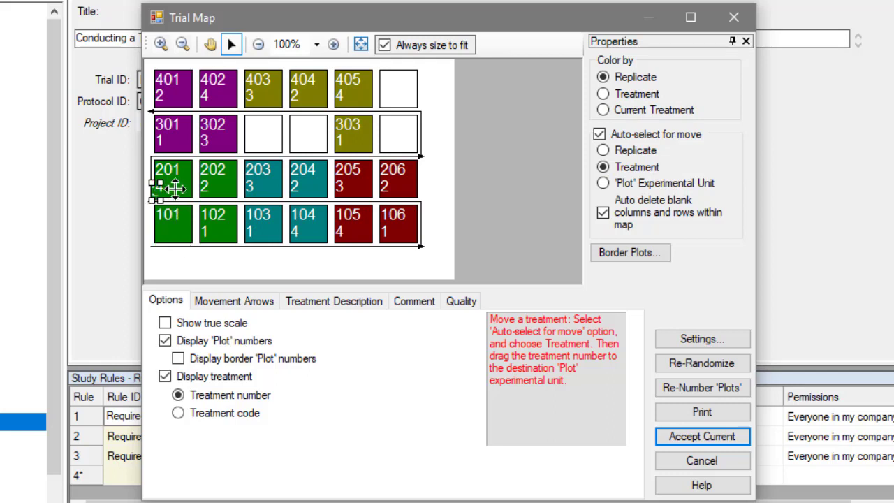
left_click_drag(175, 187, 175, 183)
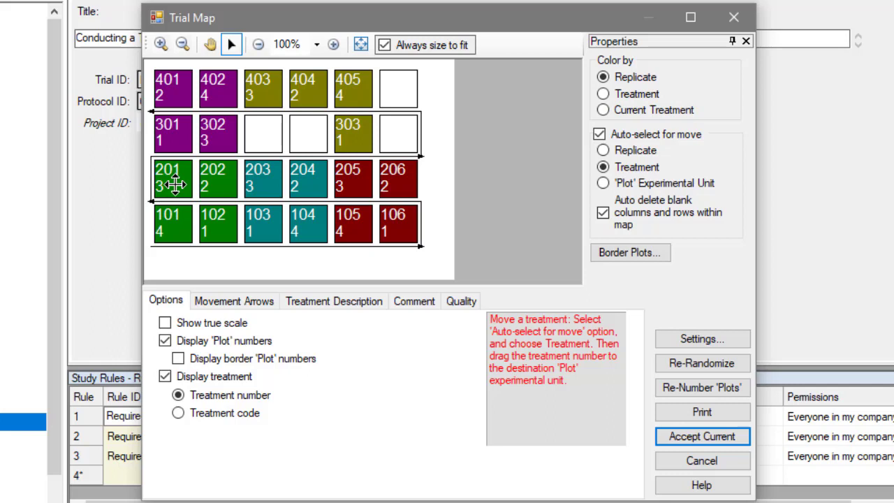
Try to move treatment 3 from plot 201 into plot 301 of a different replicate
left_click_drag(173, 197, 181, 140)
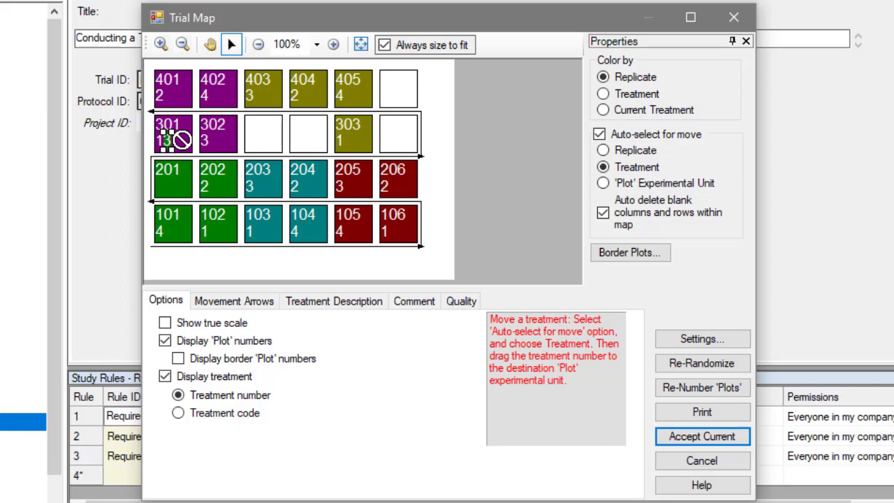
left_click_drag(181, 139, 186, 151)
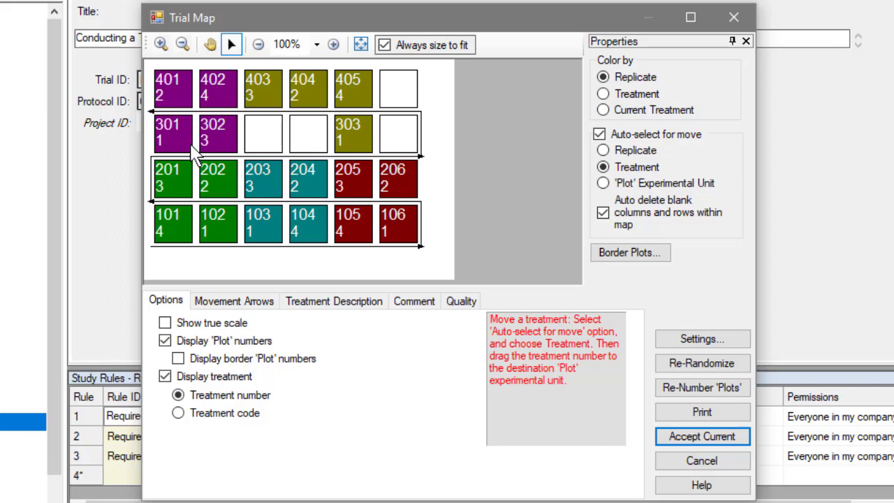
Set auto-select for move to 'Plot' experimental unit
left_click(623, 183)
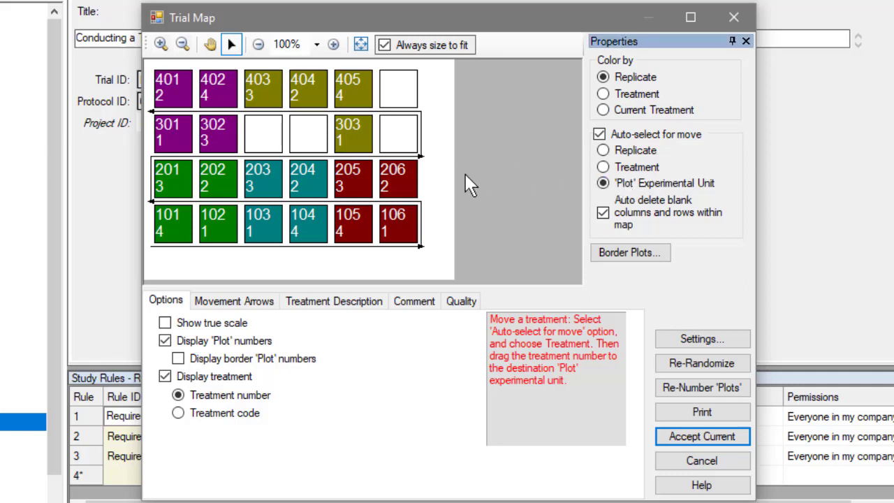